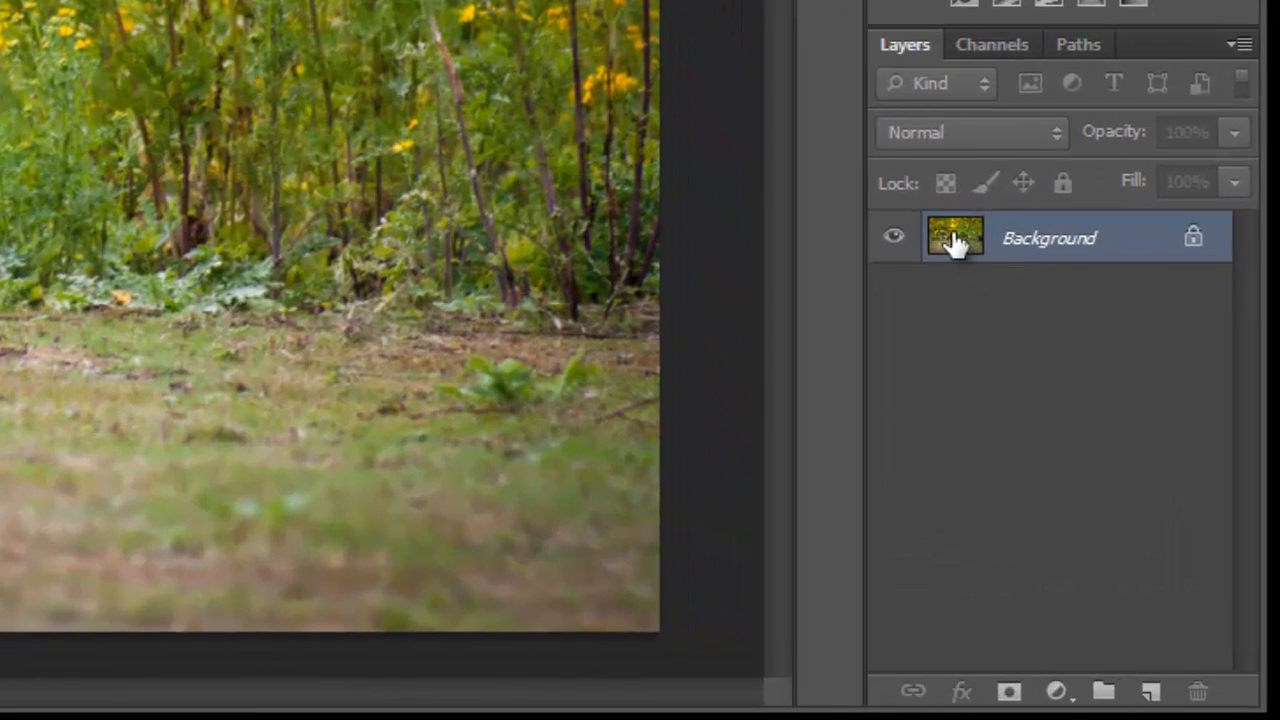
# Duplicate the Background layer and add a Curves adjustment layer above the copy with its midtones pulled down to darken the photo.
pyautogui.moveTo(955, 242); pyautogui.dragTo(1156, 696)
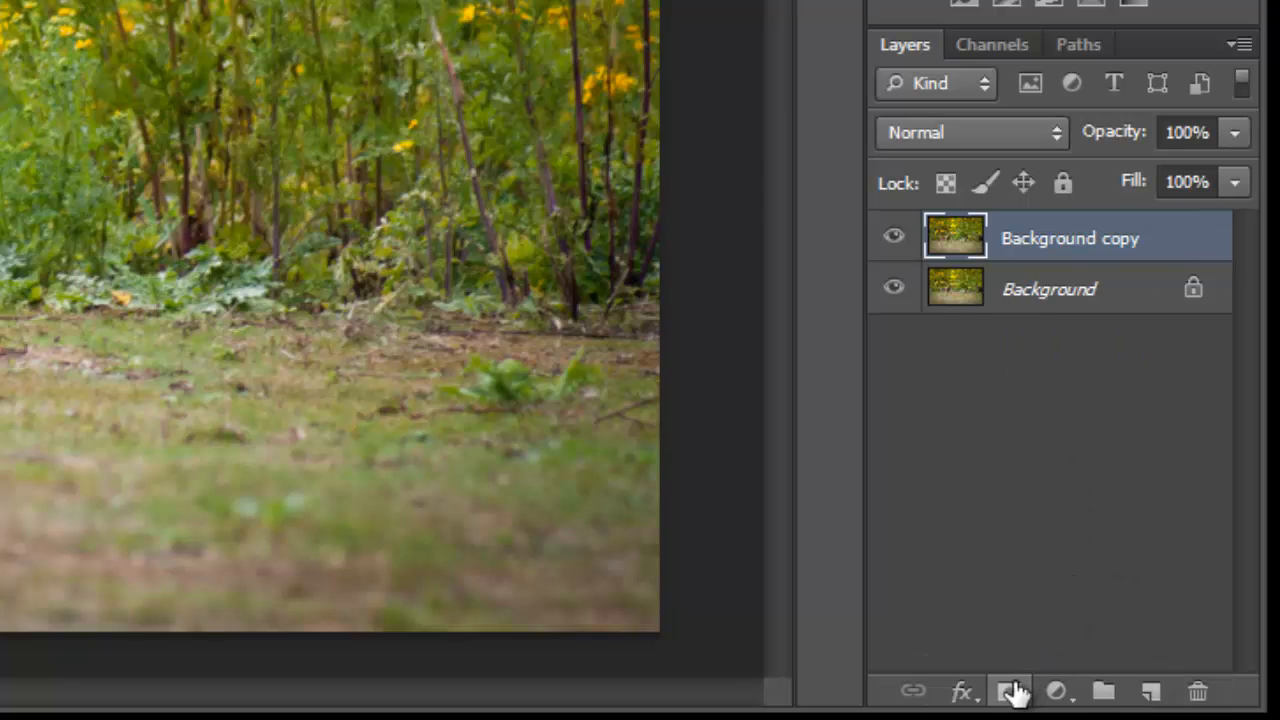
pyautogui.click(1055, 693)
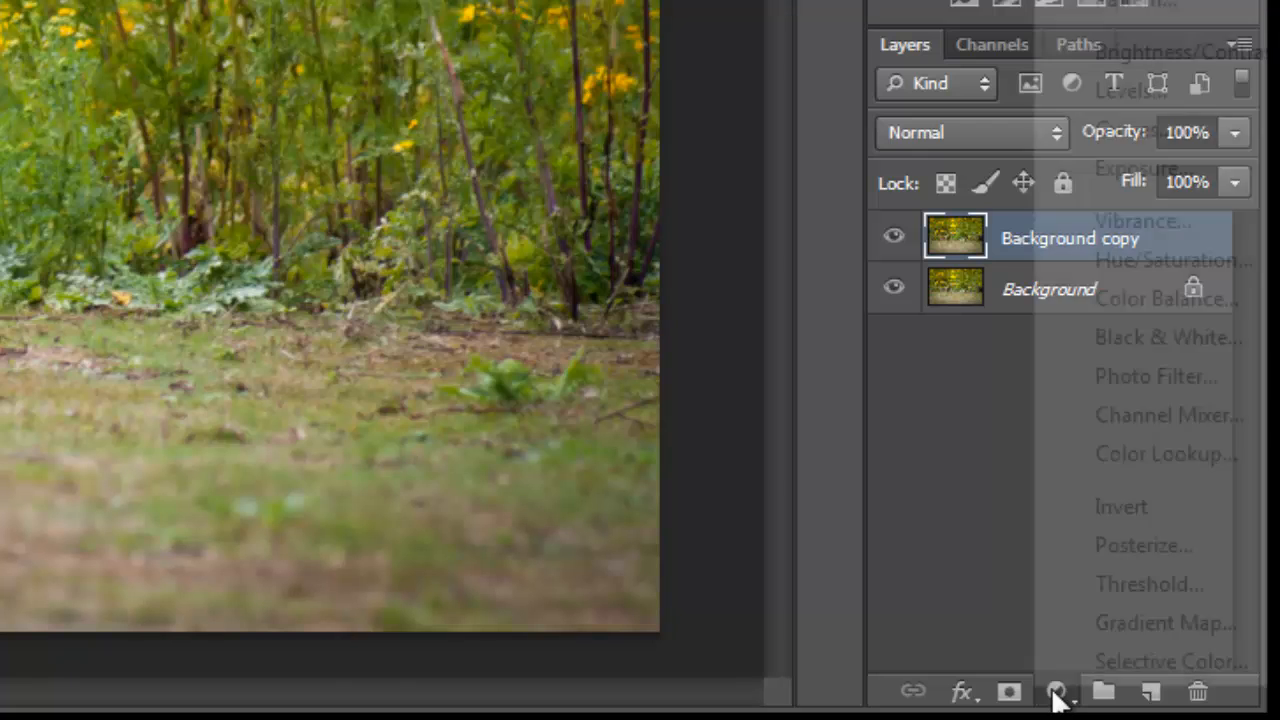
pyautogui.click(1104, 130)
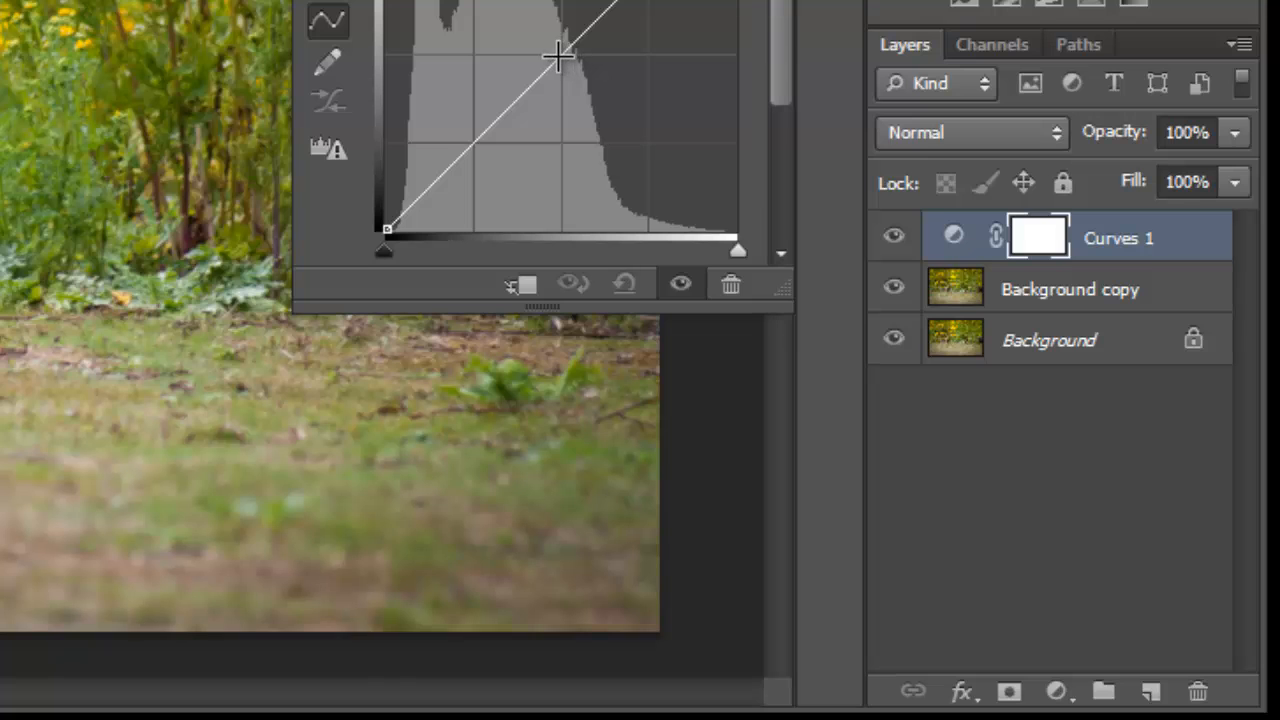
pyautogui.moveTo(566, 49); pyautogui.dragTo(589, 89)
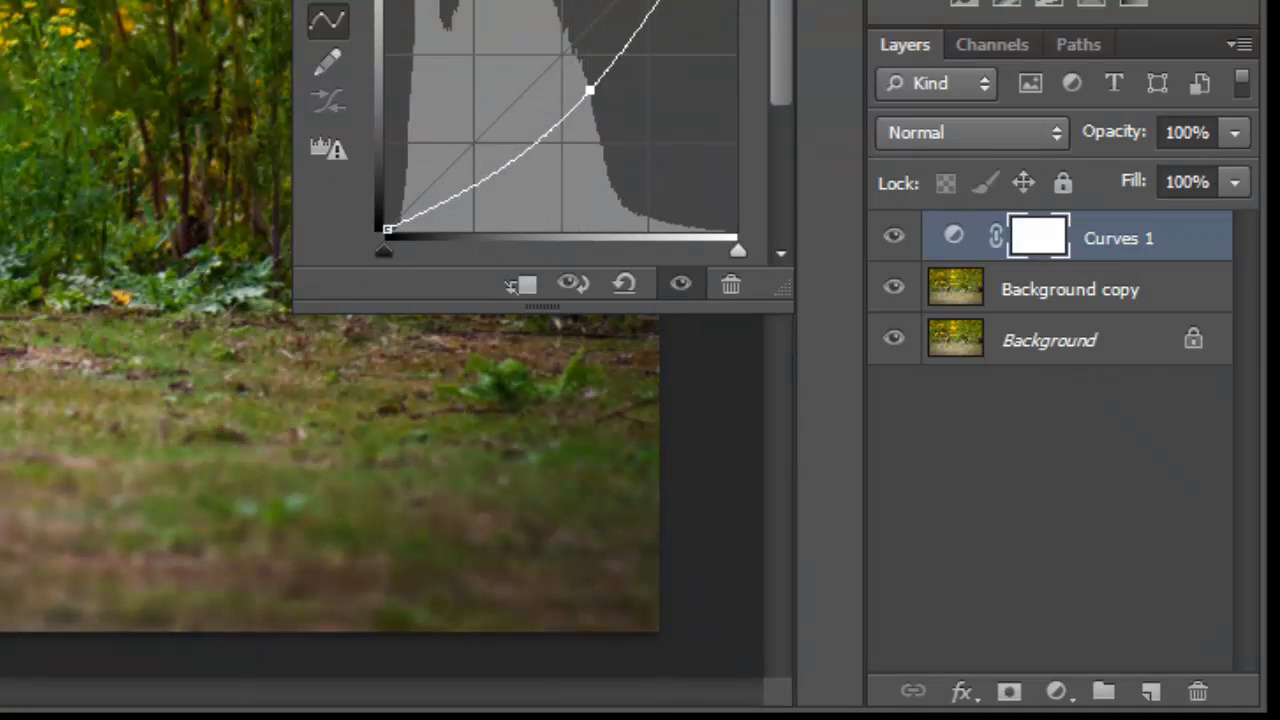
pyautogui.click(781, 2)
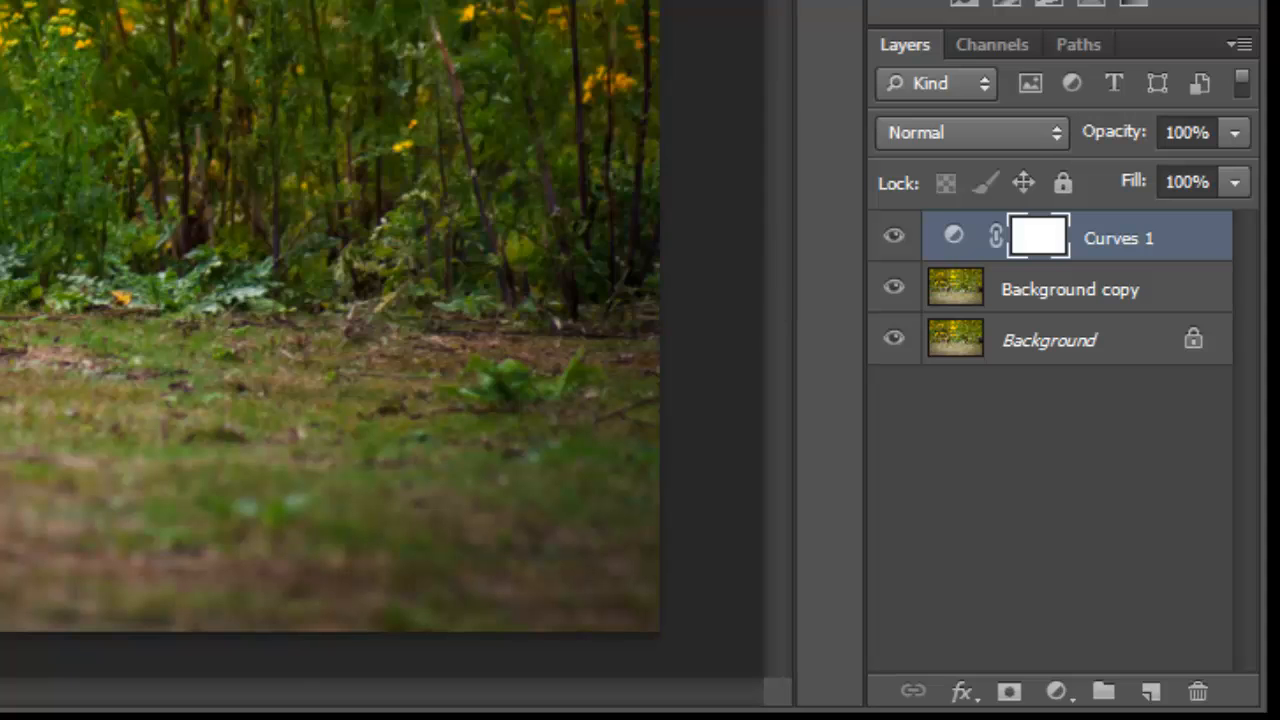
# Move the Background copy layer above the Curves 1 layer, hide it to compare the darkened photo, and show it again.
pyautogui.click(957, 291)
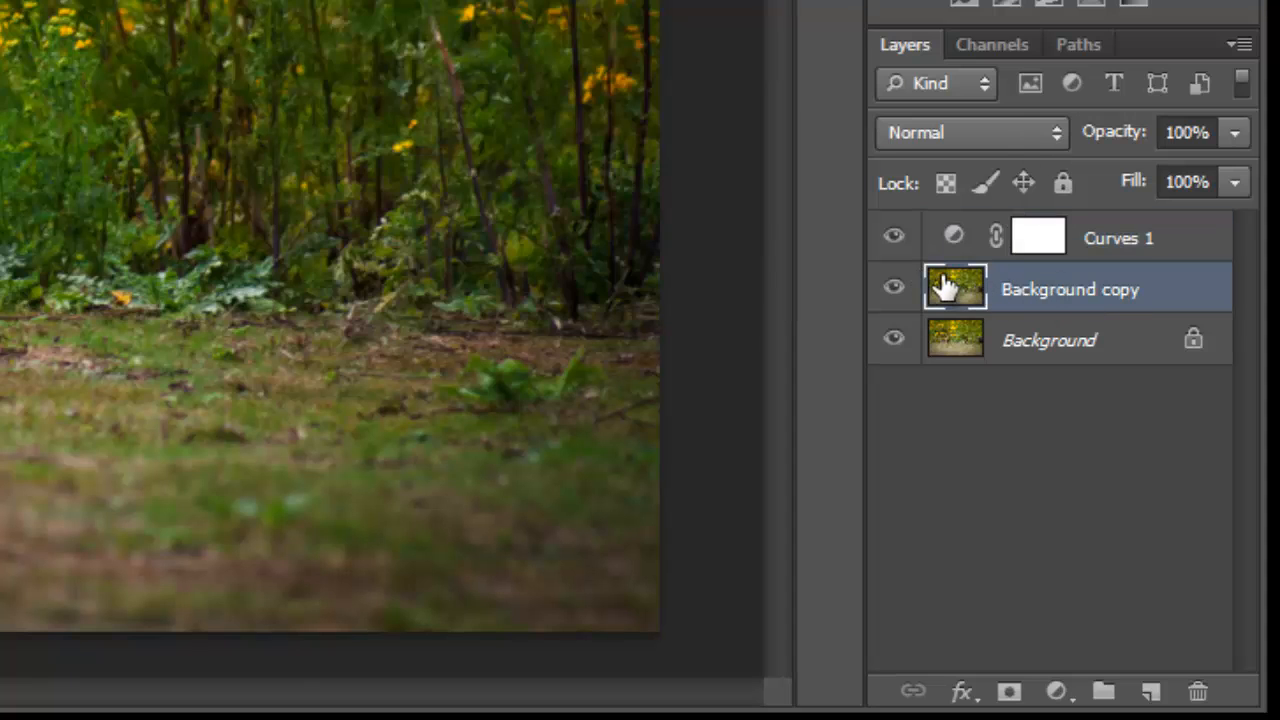
pyautogui.moveTo(942, 274); pyautogui.dragTo(945, 228)
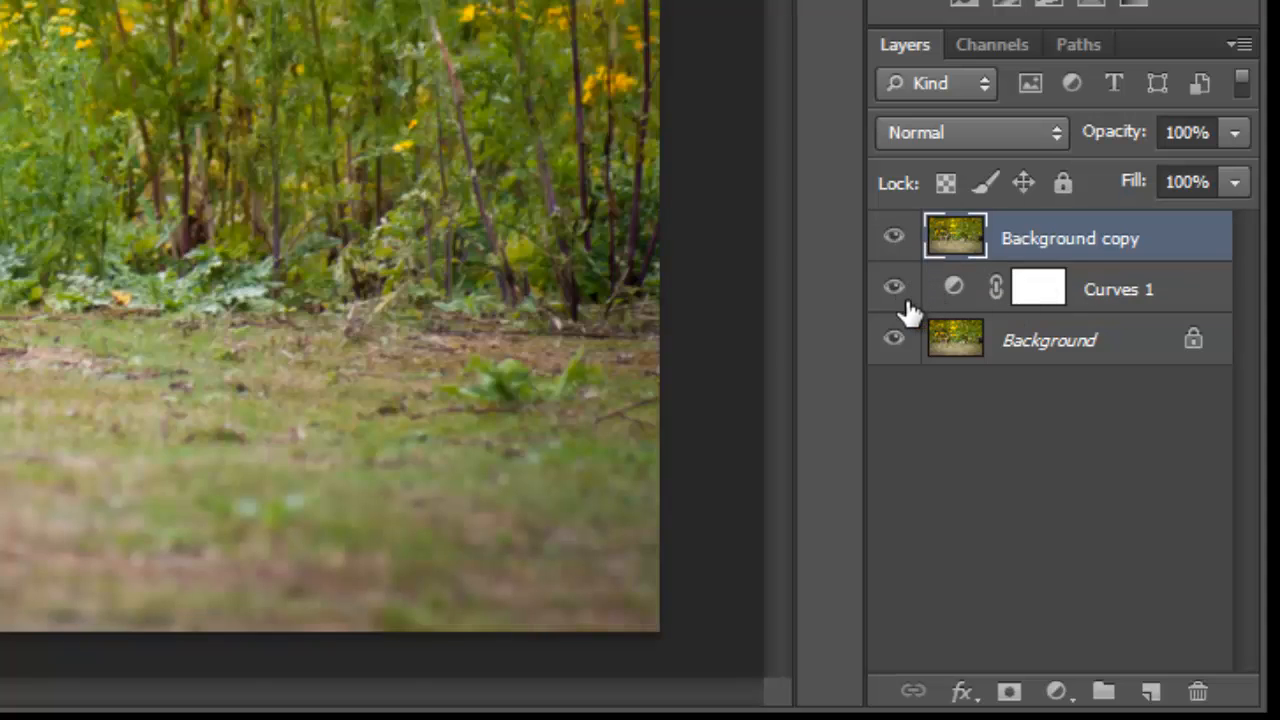
pyautogui.click(894, 240)
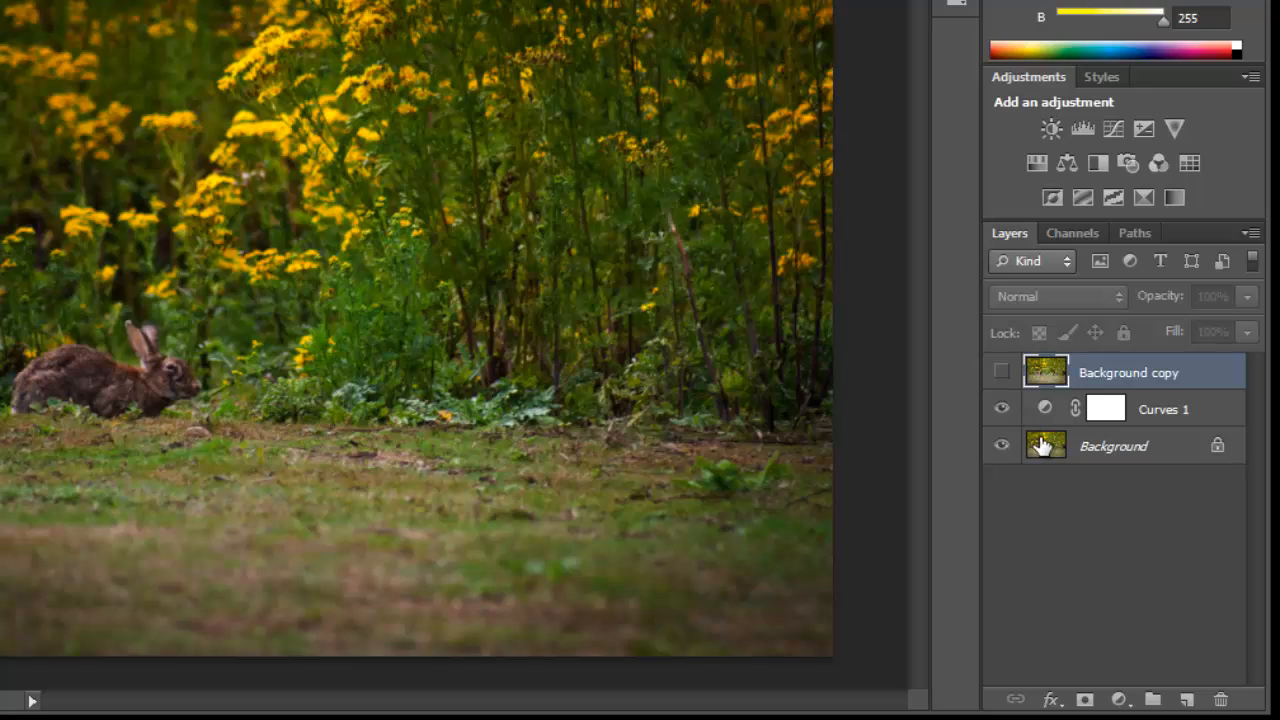
pyautogui.click(1041, 447)
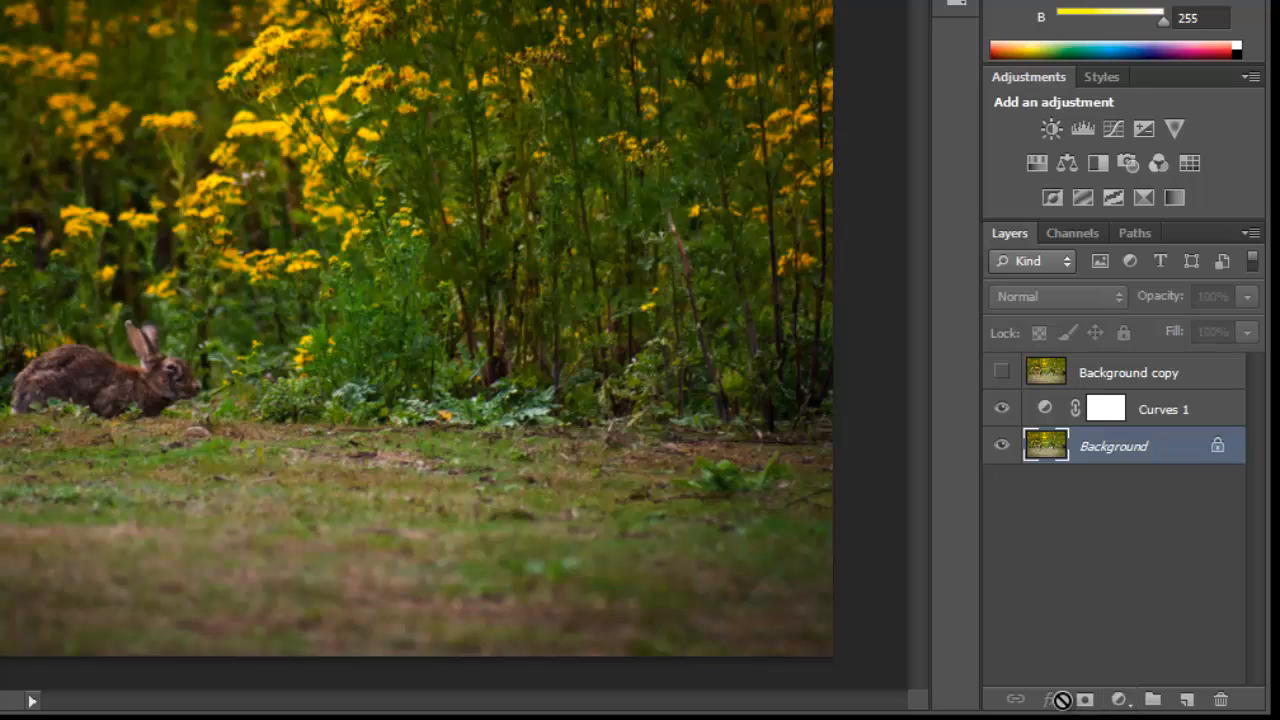
pyautogui.click(1050, 375)
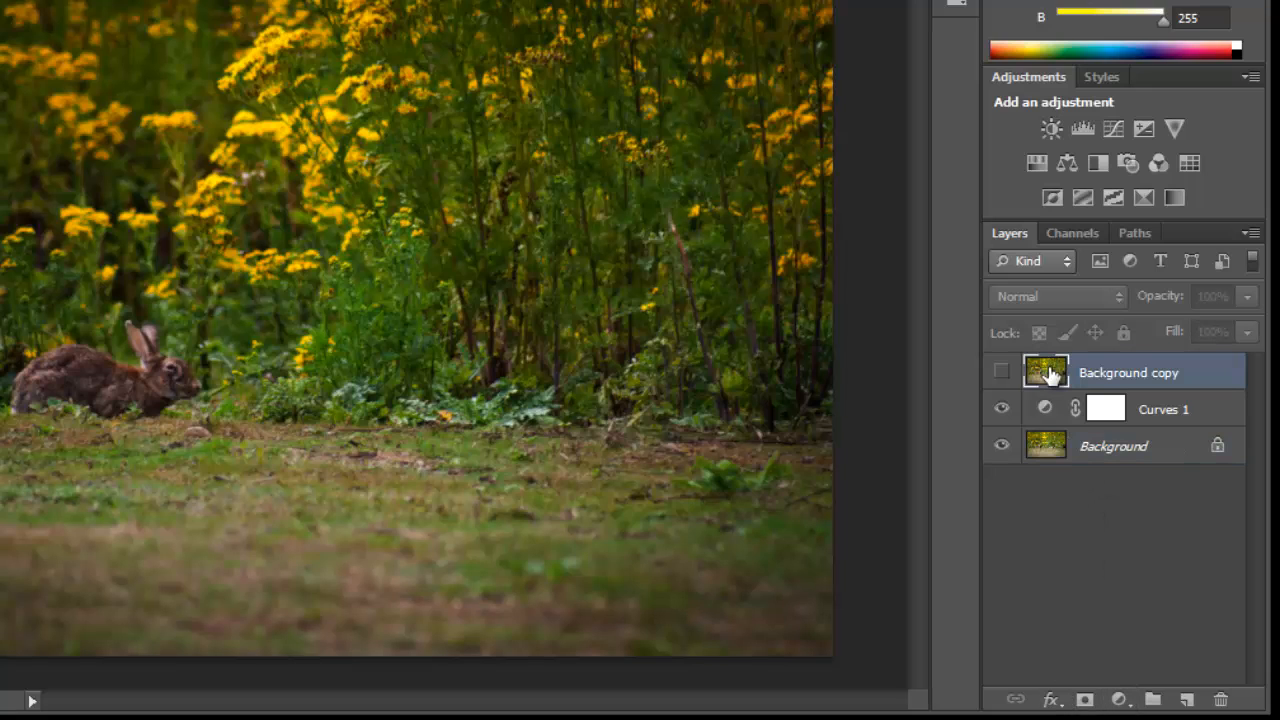
pyautogui.click(1001, 372)
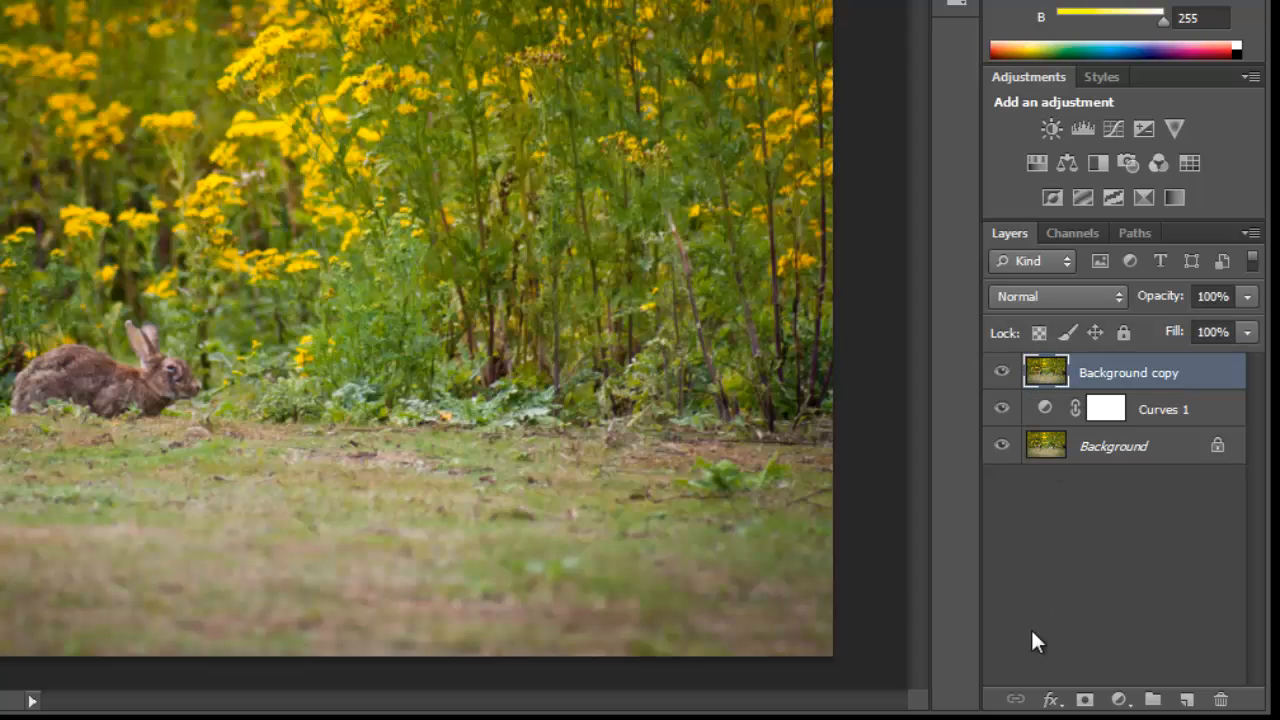
# Set the Background copy layer's blend mode to Lighten in its Blending Options and toggle the layer's visibility to compare.
pyautogui.click(1051, 699)
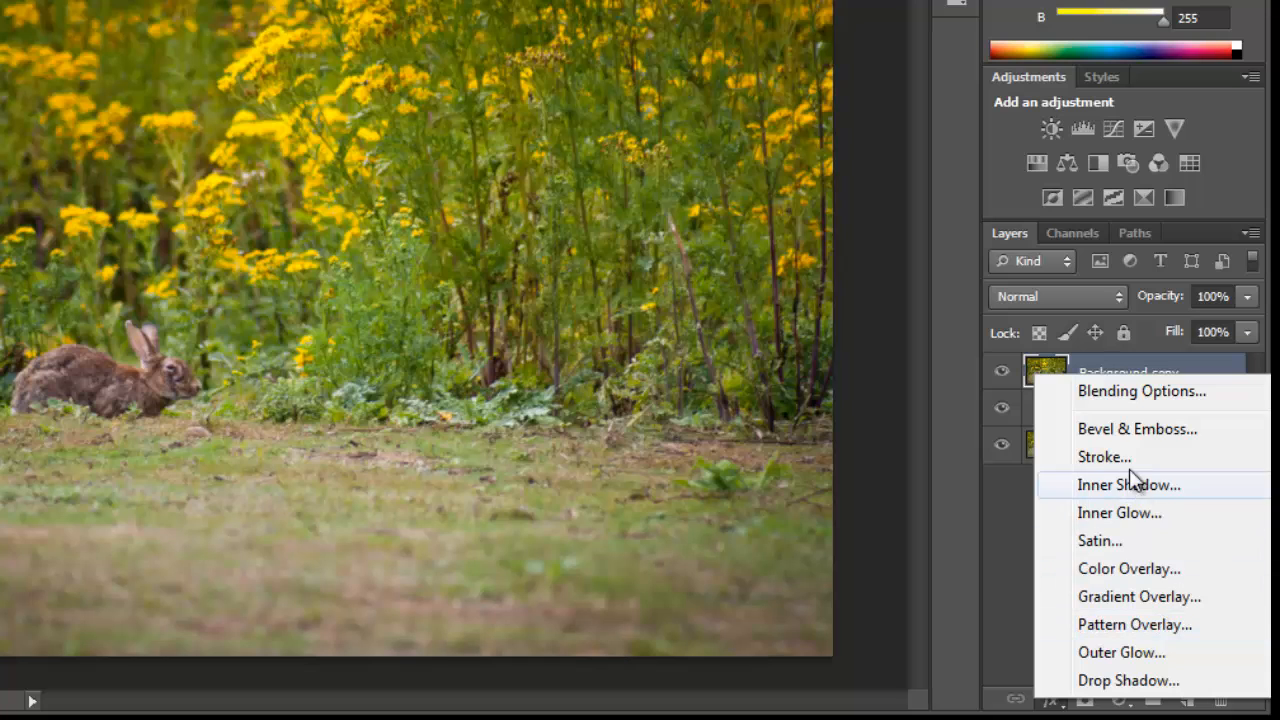
pyautogui.click(1132, 397)
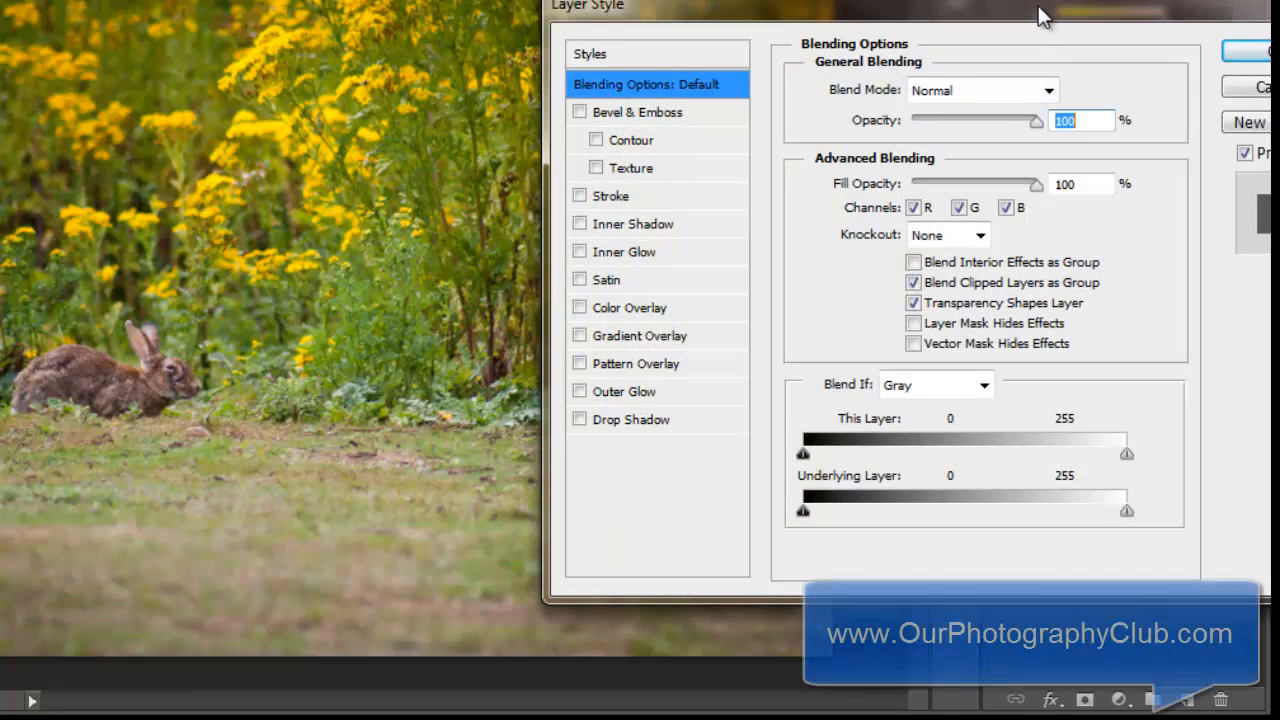
pyautogui.moveTo(1040, 15); pyautogui.dragTo(772, 10)
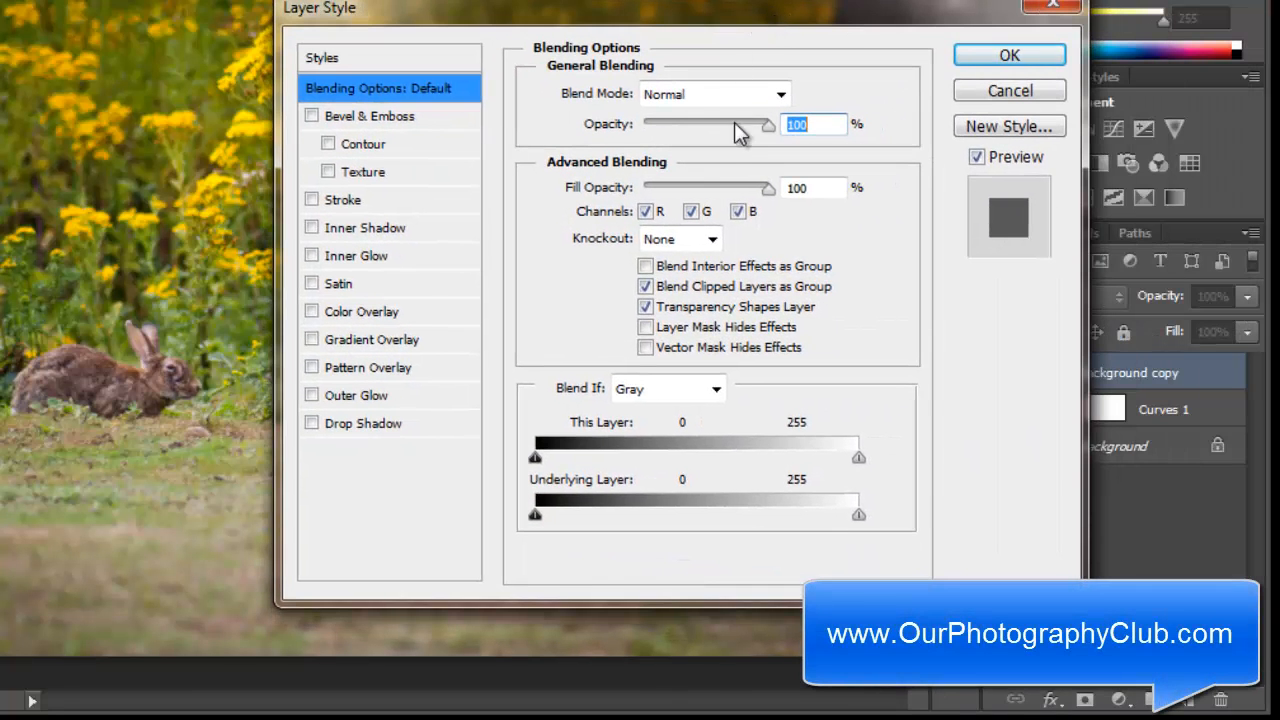
pyautogui.click(778, 95)
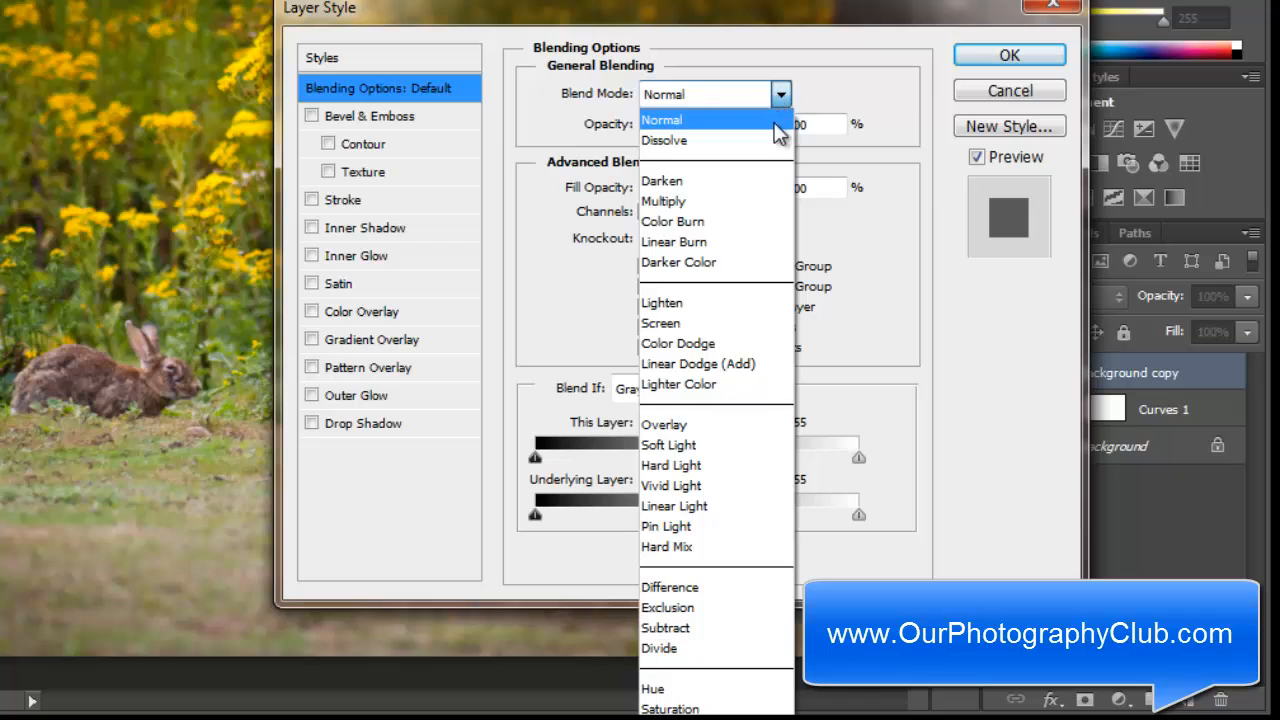
pyautogui.click(709, 302)
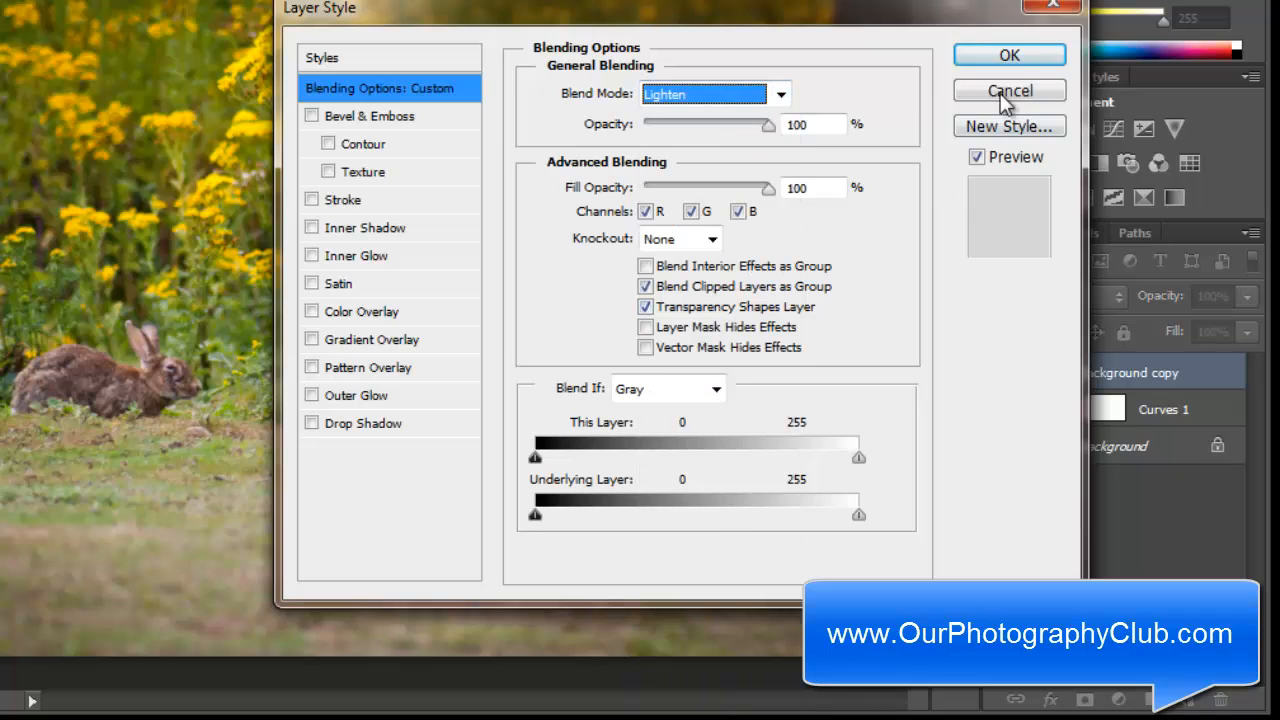
pyautogui.click(1012, 56)
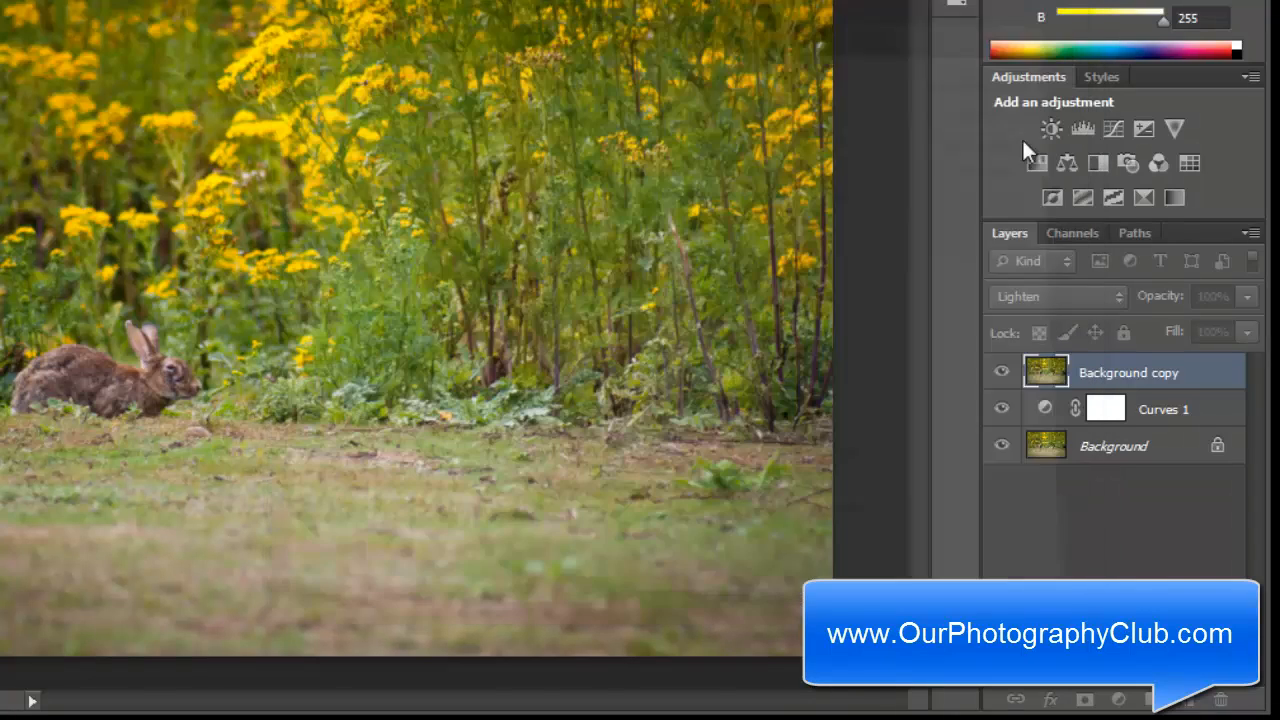
pyautogui.click(1002, 373)
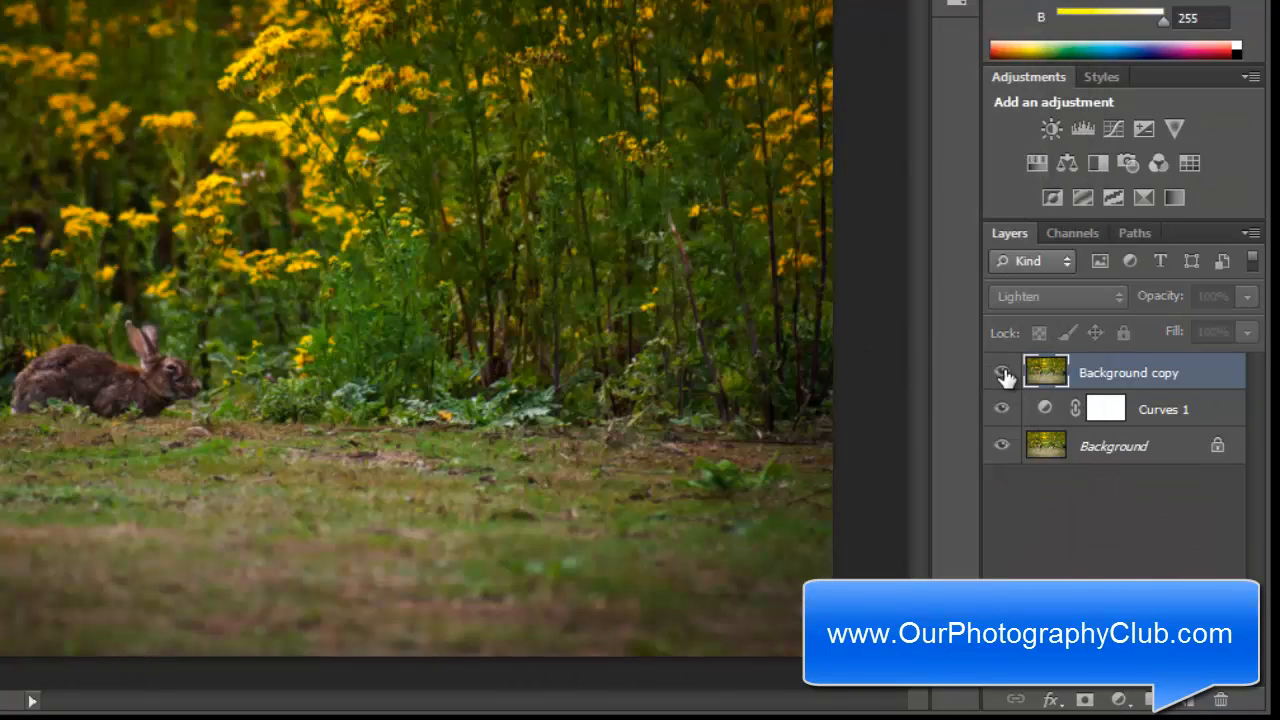
pyautogui.click(1002, 373)
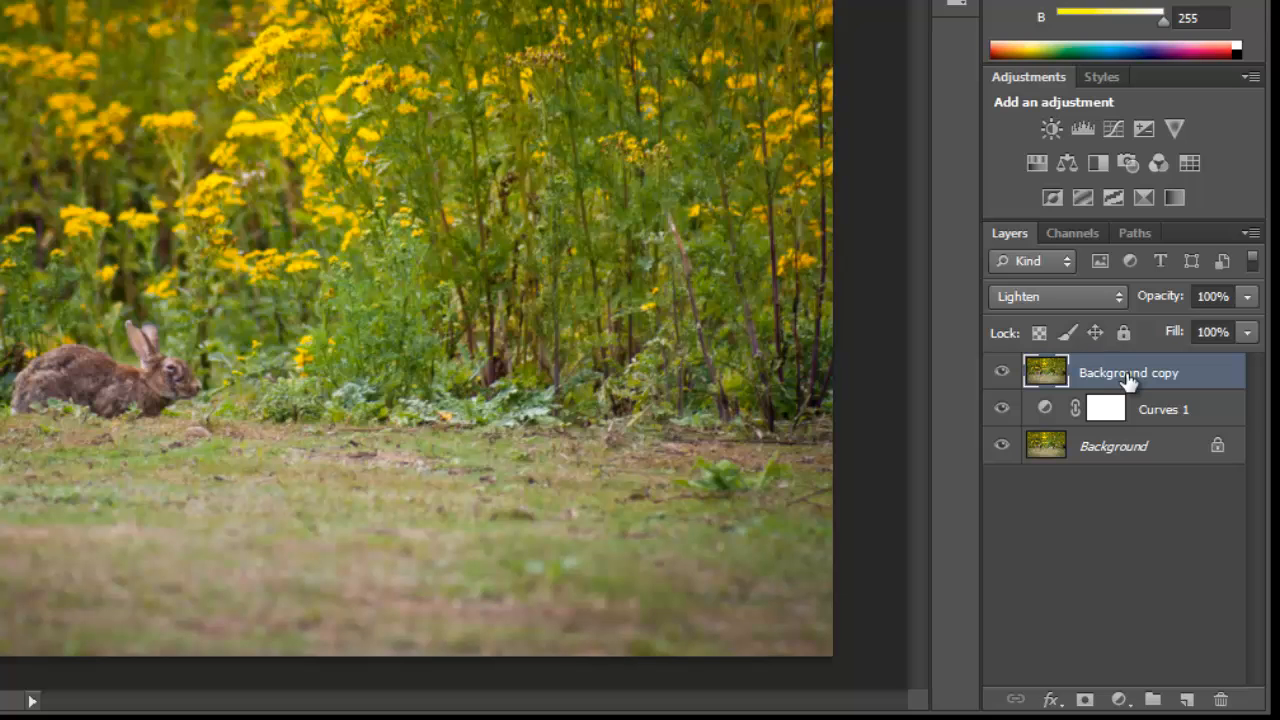
# Add a black layer mask that hides the Background copy layer and swap the foreground and background colours to paint with white.
pyautogui.press('alt')
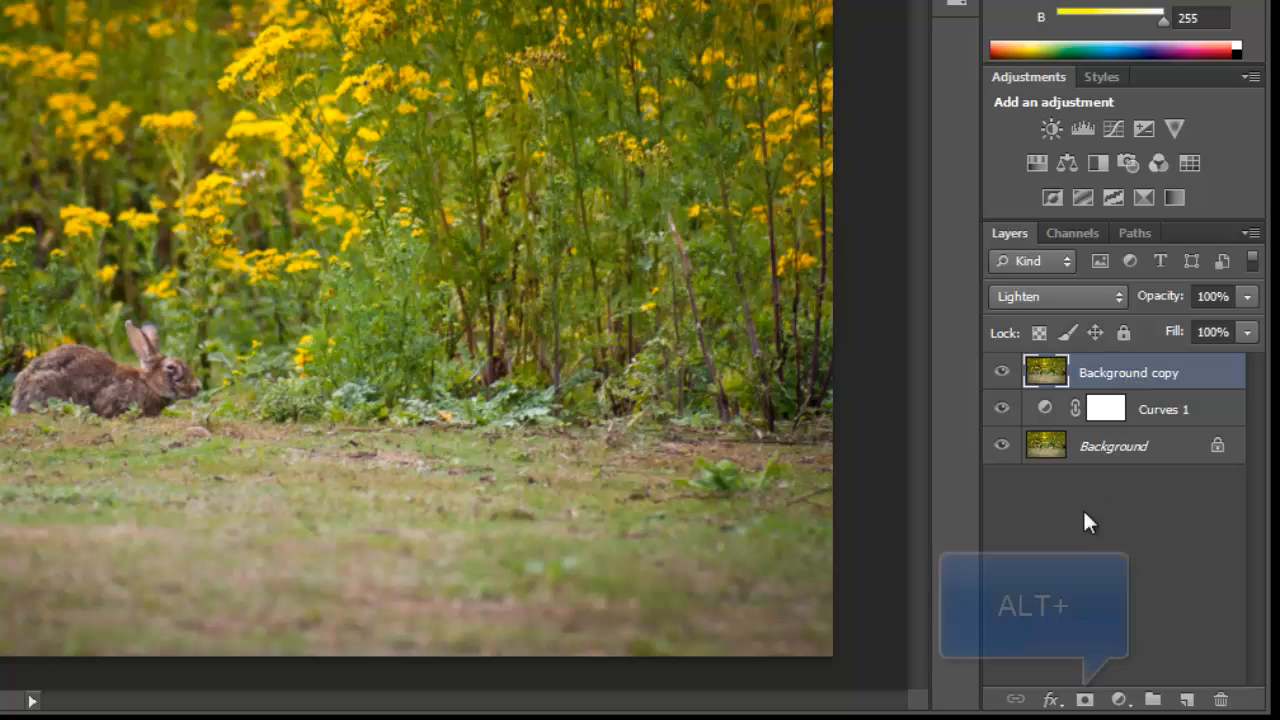
pyautogui.keyDown('alt'); pyautogui.click(1085, 699); pyautogui.keyUp('alt')
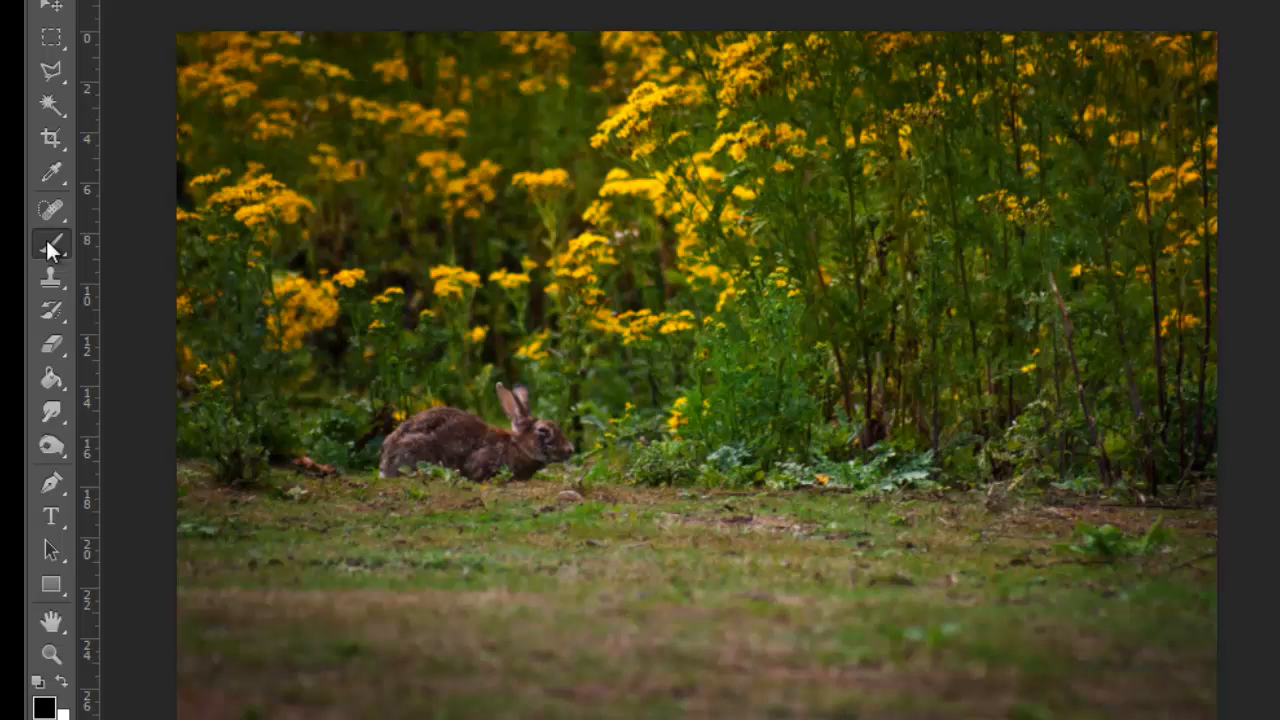
pyautogui.click(59, 683)
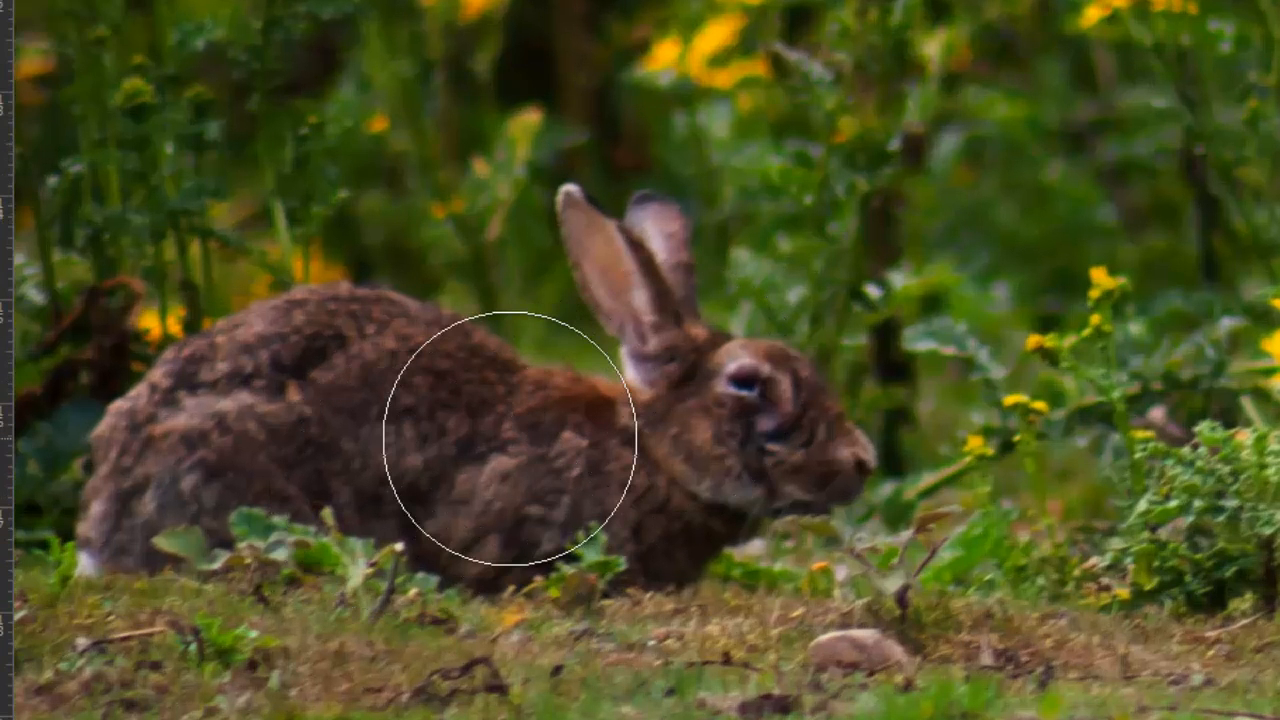
# Reduce the brush size to fit the rabbit's ears and paint over them on the Background copy layer's mask.
pyautogui.press('[')
pyautogui.press('[')
pyautogui.press('[')
pyautogui.press('[')
pyautogui.press('[')
pyautogui.press('[')
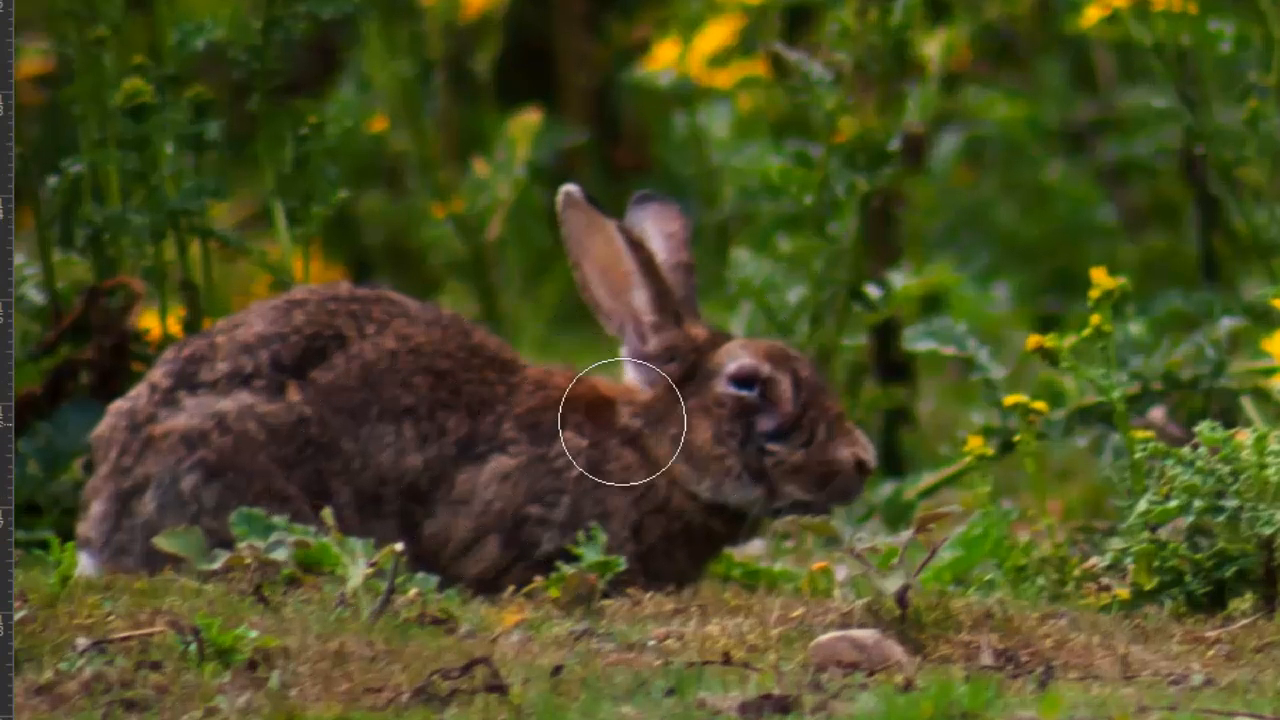
pyautogui.press('[')
pyautogui.press('[')
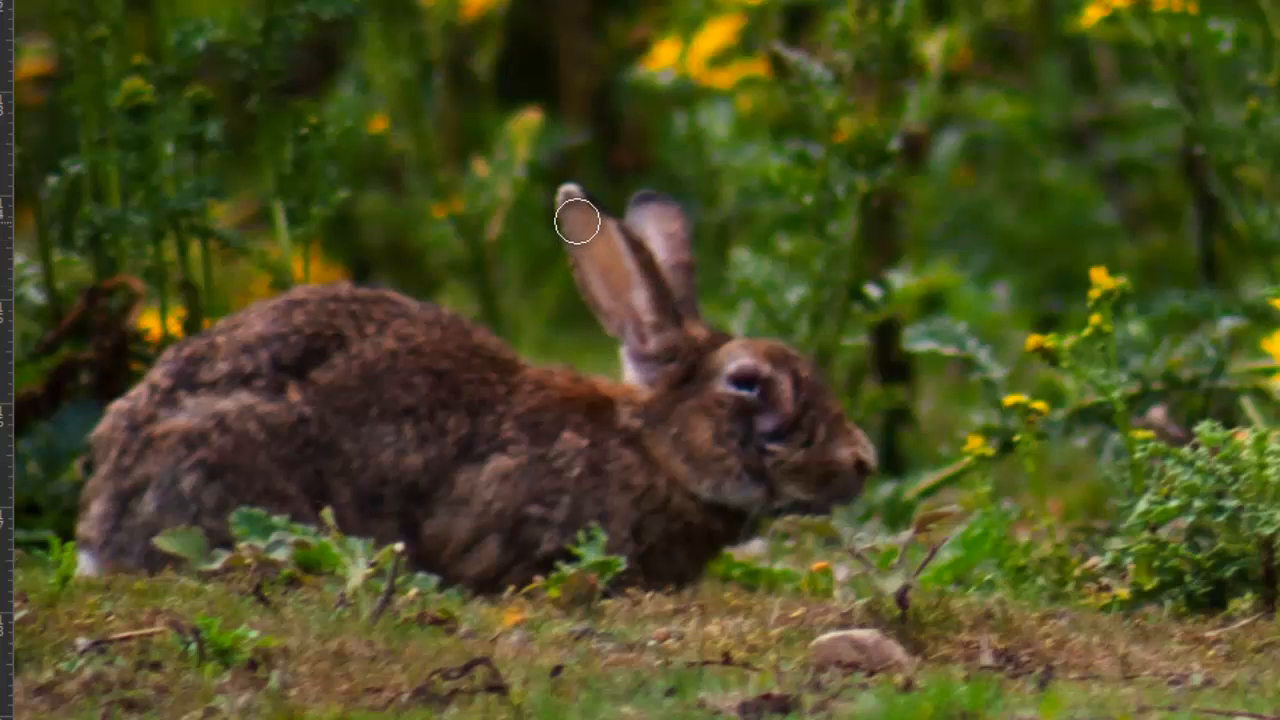
pyautogui.moveTo(575, 208)
pyautogui.mouseDown()
pyautogui.moveTo(609, 306)
pyautogui.moveTo(620, 307)
pyautogui.moveTo(603, 249)
pyautogui.moveTo(655, 301)
pyautogui.moveTo(656, 226)
pyautogui.moveTo(681, 300)
pyautogui.mouseUp()
pyautogui.moveTo(479, 245)
pyautogui.mouseDown()
pyautogui.moveTo(479, 313)
pyautogui.moveTo(510, 301)
pyautogui.moveTo(565, 341)
pyautogui.moveTo(561, 311)
pyautogui.mouseUp()
pyautogui.moveTo(474, 287)
pyautogui.mouseDown()
pyautogui.moveTo(562, 391)
pyautogui.moveTo(437, 426)
pyautogui.moveTo(488, 350)
pyautogui.moveTo(425, 381)
pyautogui.moveTo(443, 304)
pyautogui.moveTo(415, 347)
pyautogui.moveTo(422, 369)
pyautogui.moveTo(469, 352)
pyautogui.moveTo(366, 360)
pyautogui.moveTo(325, 330)
pyautogui.moveTo(147, 286)
pyautogui.moveTo(88, 257)
pyautogui.moveTo(224, 285)
pyautogui.moveTo(70, 237)
pyautogui.mouseUp()
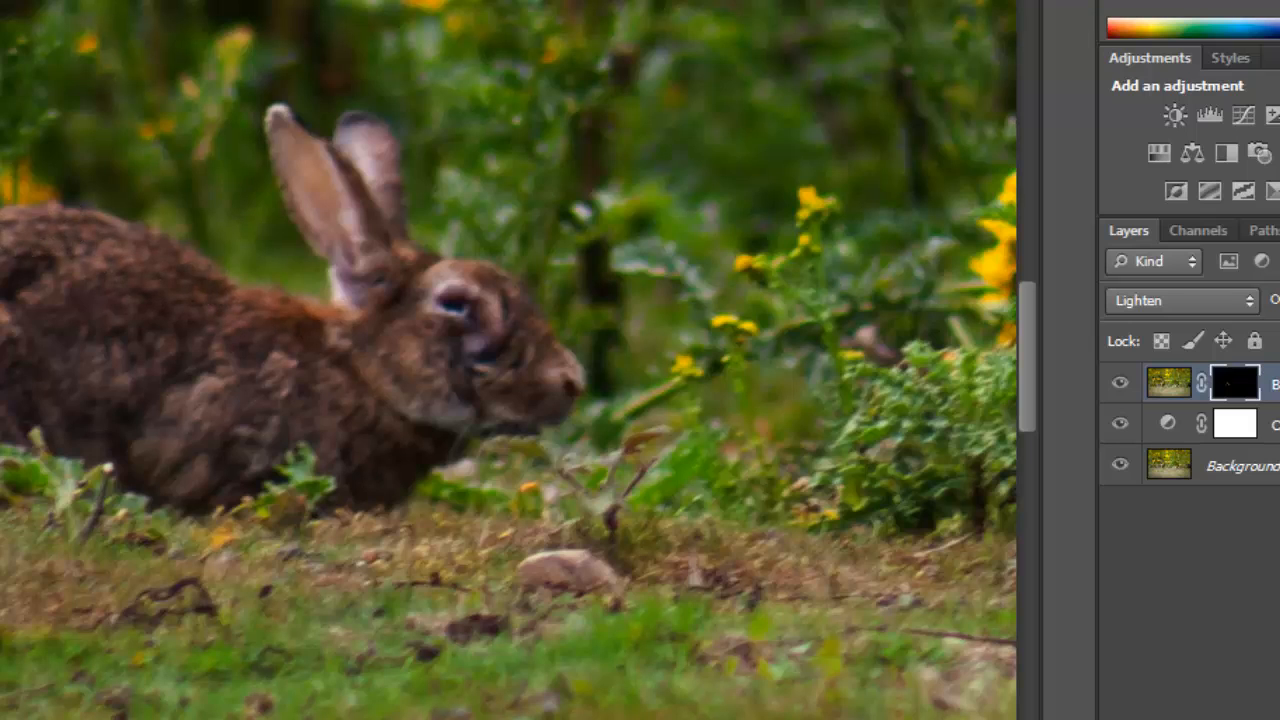